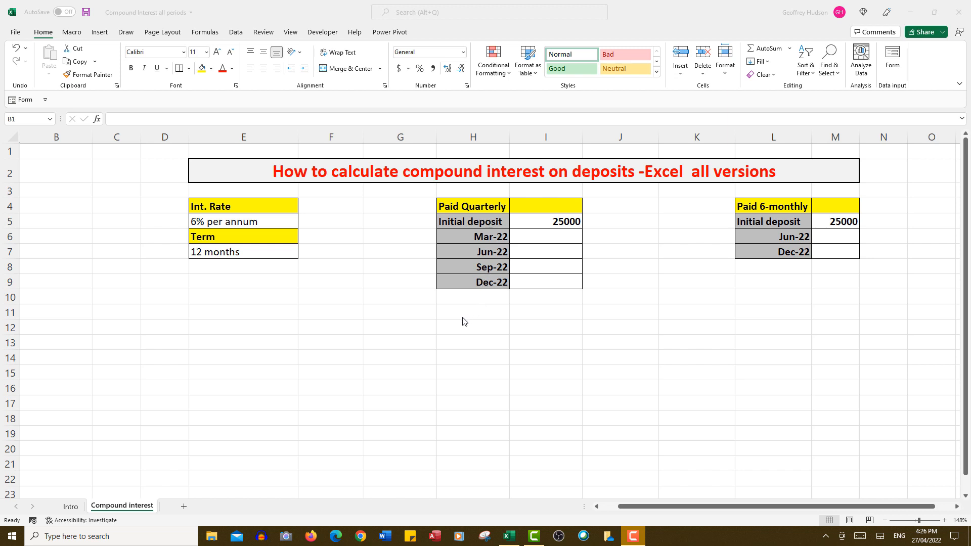
Fill the Paid Quarterly balances from the initial deposit through Dec-22 as a growth series with step value 101.5%.
left_click(559, 221)
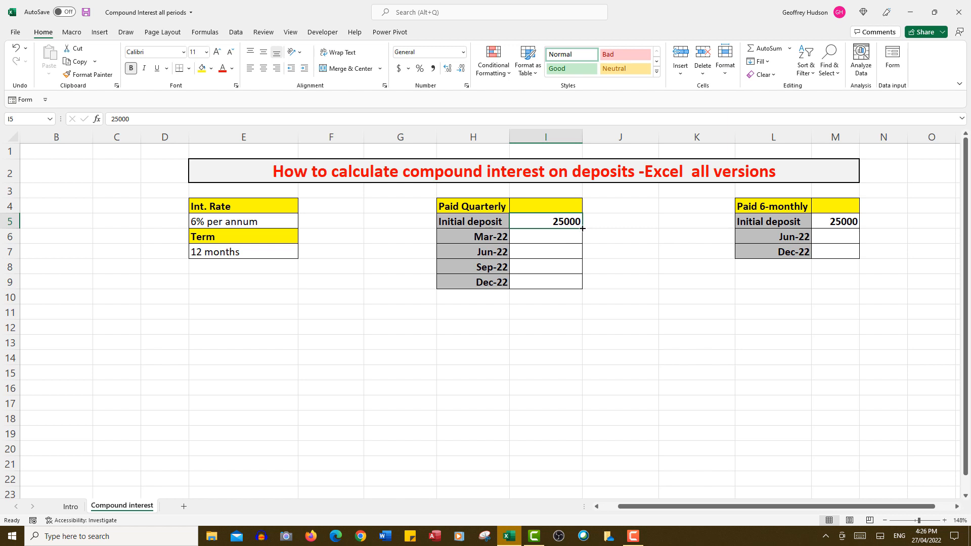
left_click_drag(582, 229, 578, 287)
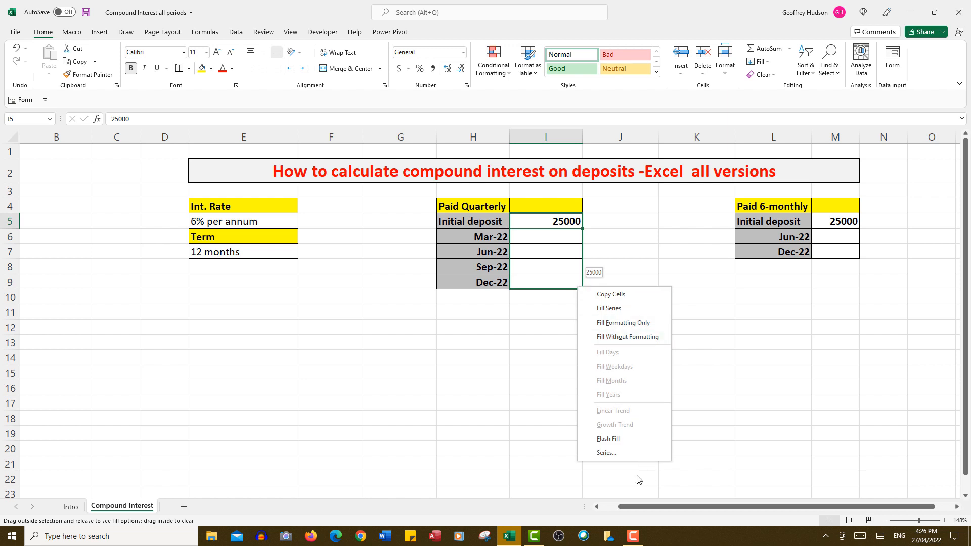
left_click(606, 454)
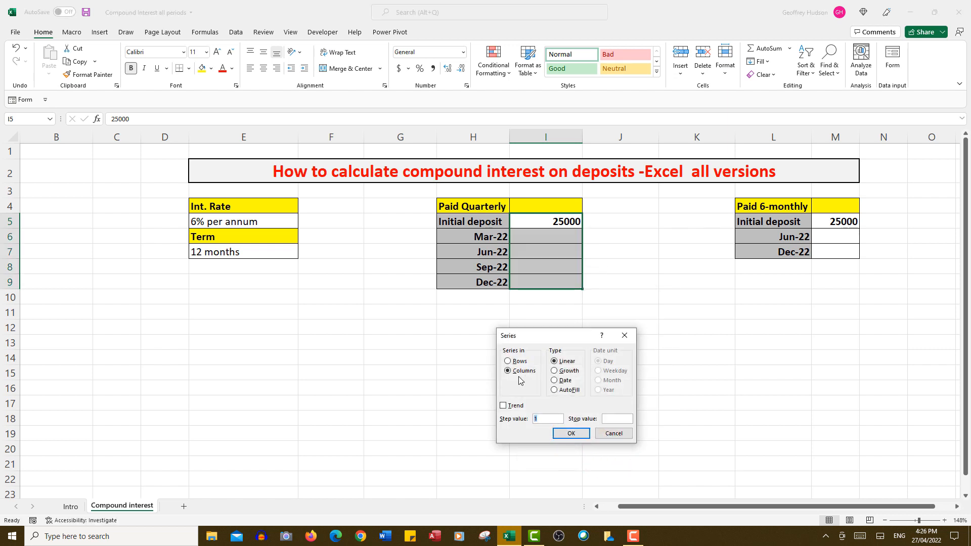
left_click(556, 372)
double_click(539, 419)
type("101")
type(".5%")
left_click(570, 434)
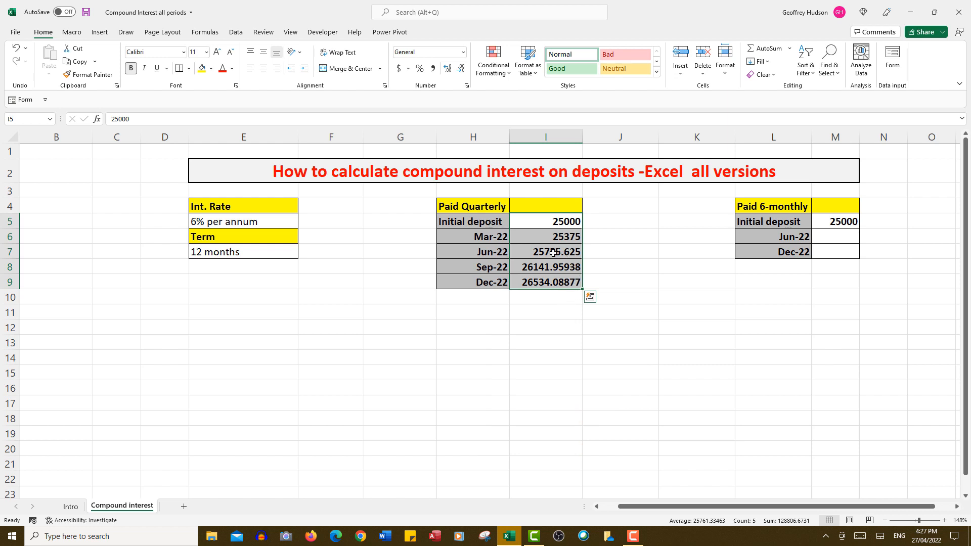
Show the quarterly balances for Jun-22 through Dec-22 (I7:I9) with no decimal places.
left_click_drag(553, 253, 551, 282)
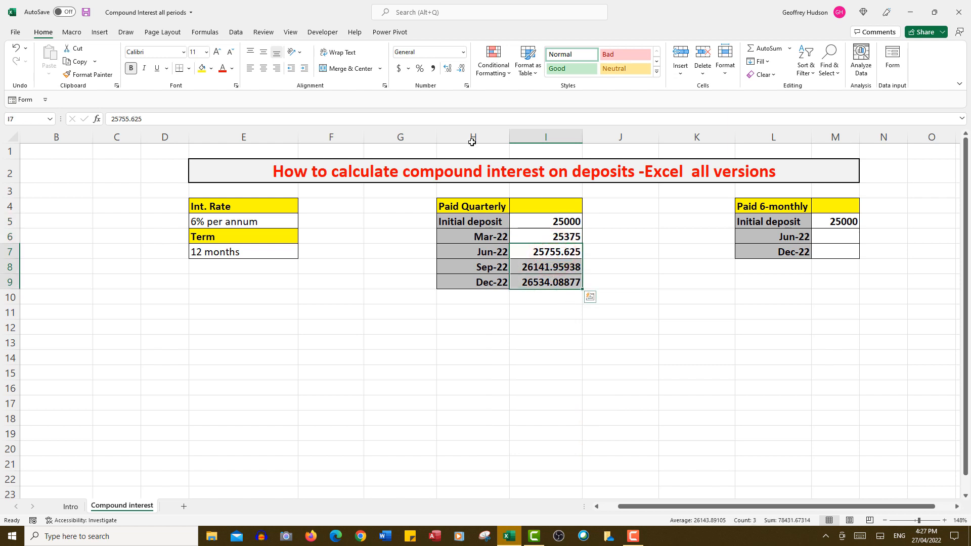
left_click(461, 69)
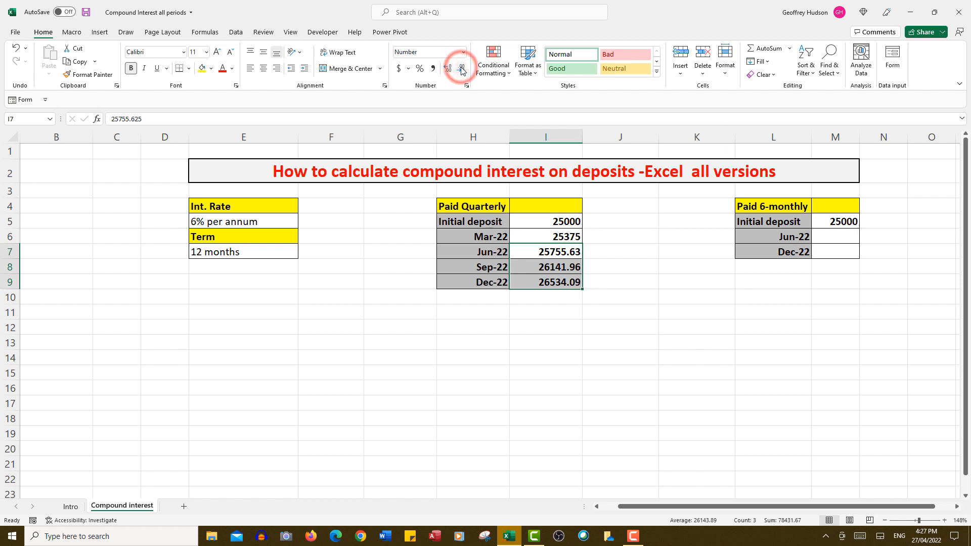
left_click(462, 69)
left_click(462, 69)
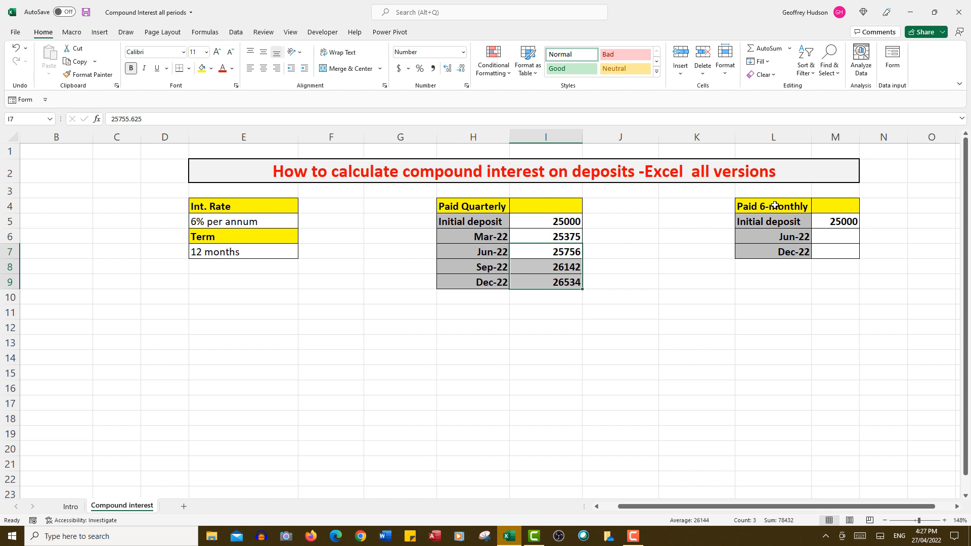
Fill the Paid 6-monthly balances through Dec-22 as a growth series with step value 103%, and show the Dec-22 balance without decimals.
left_click(838, 222)
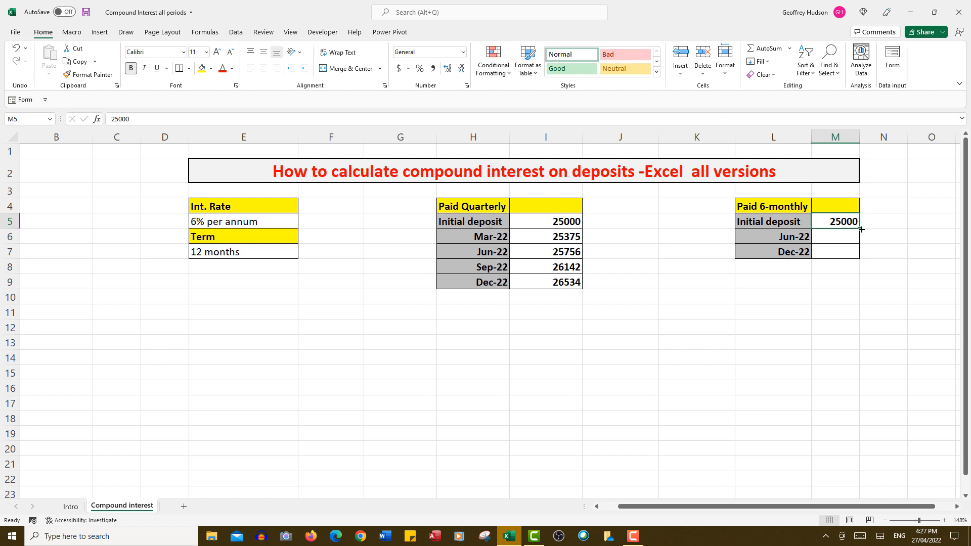
left_click_drag(859, 228, 862, 265)
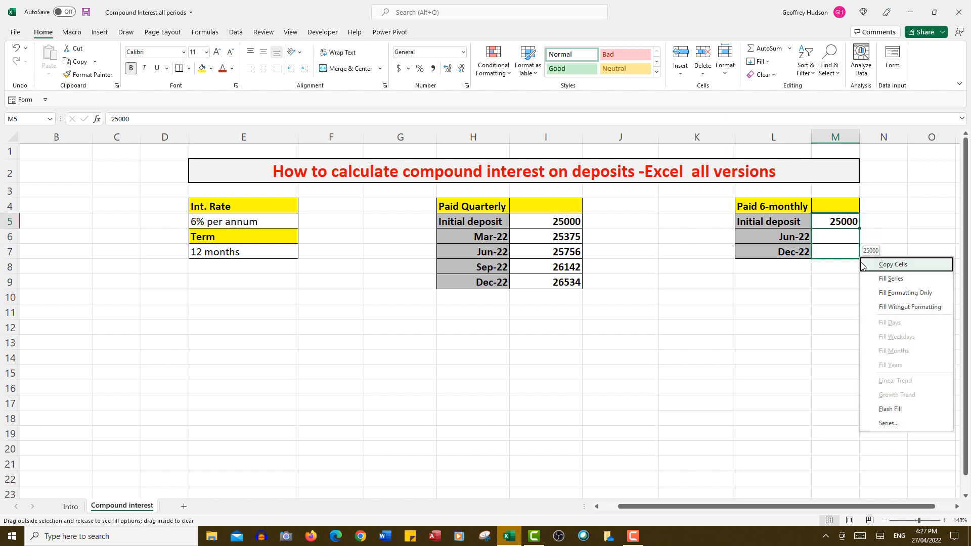
left_click(890, 424)
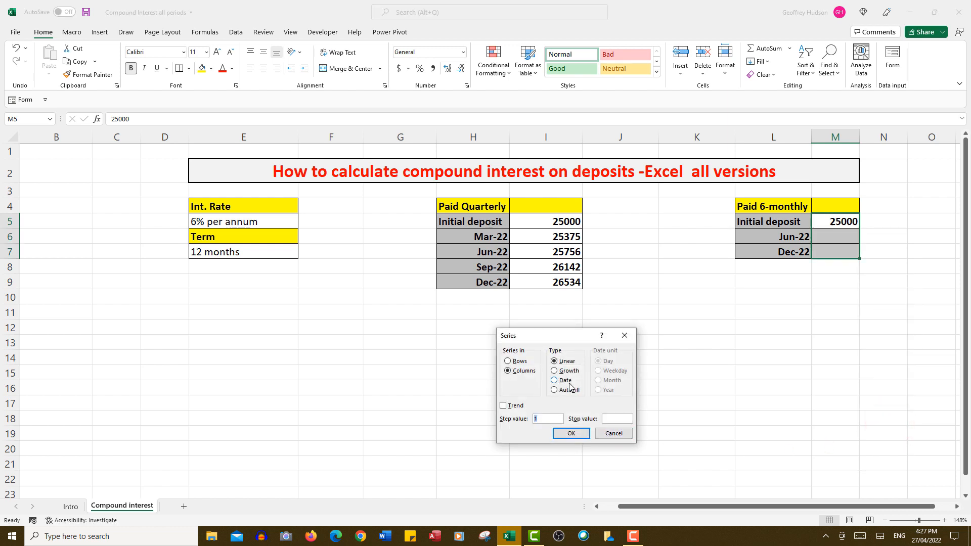
left_click(557, 371)
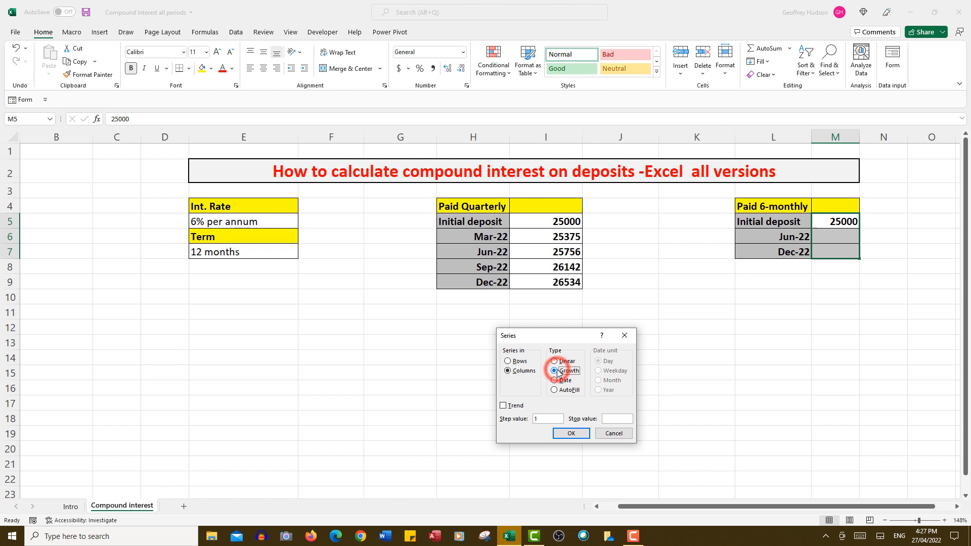
double_click(542, 419)
type("1")
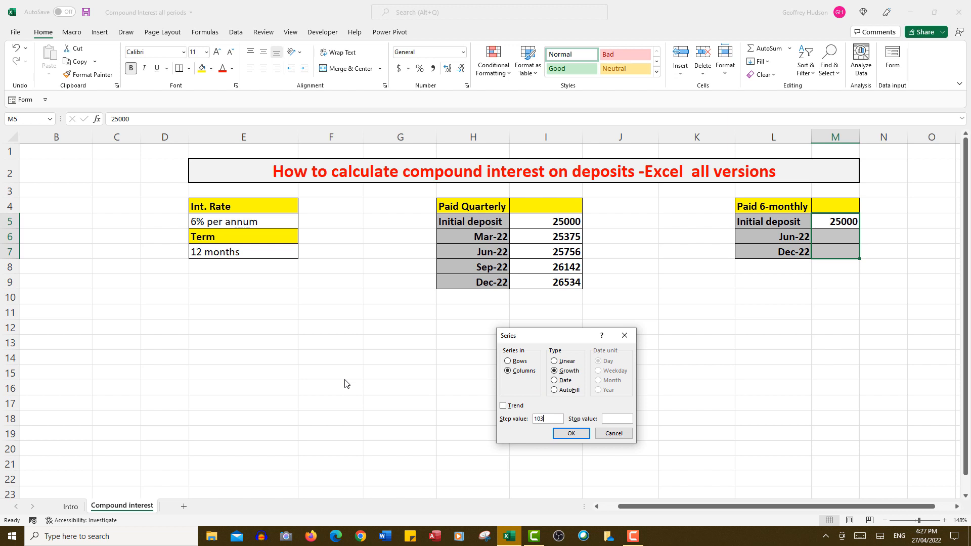
type("03%")
left_click(576, 433)
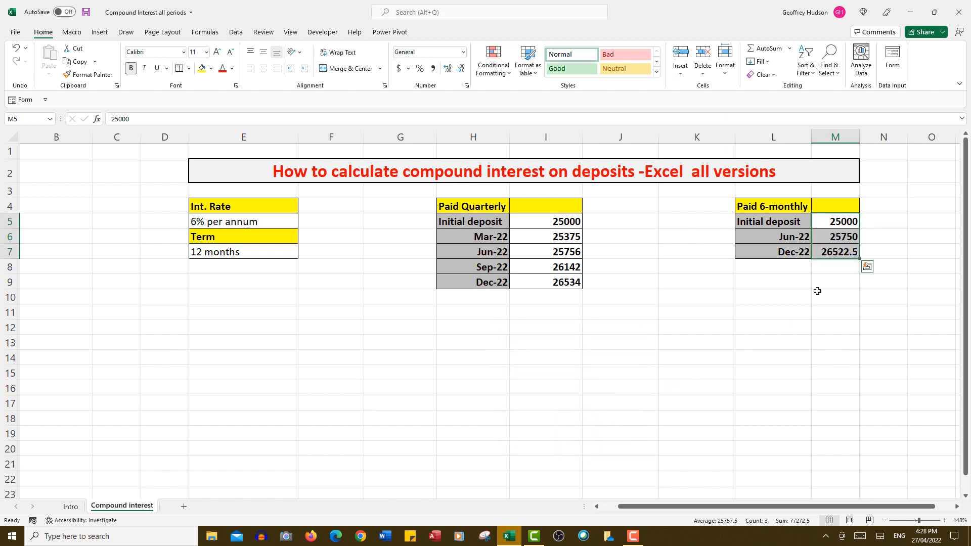
left_click(840, 253)
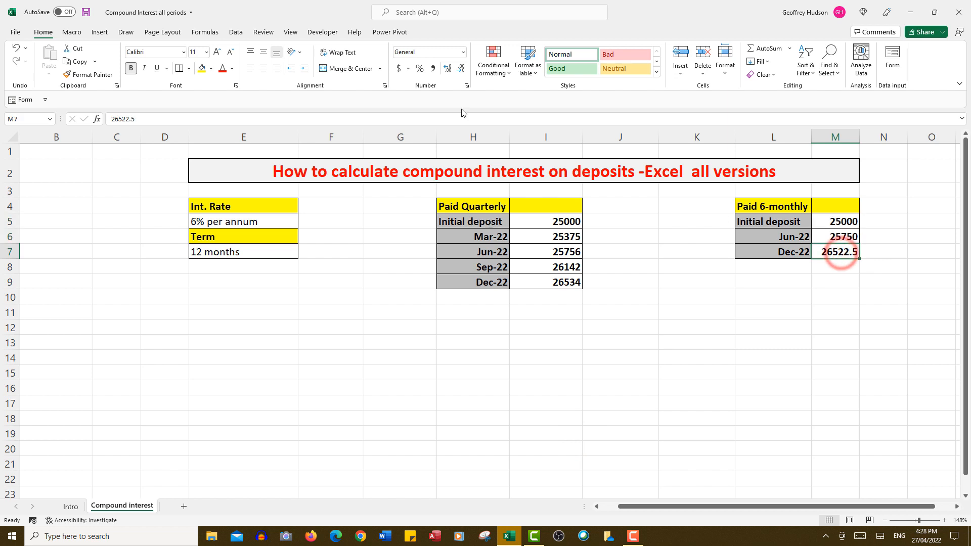
left_click(460, 70)
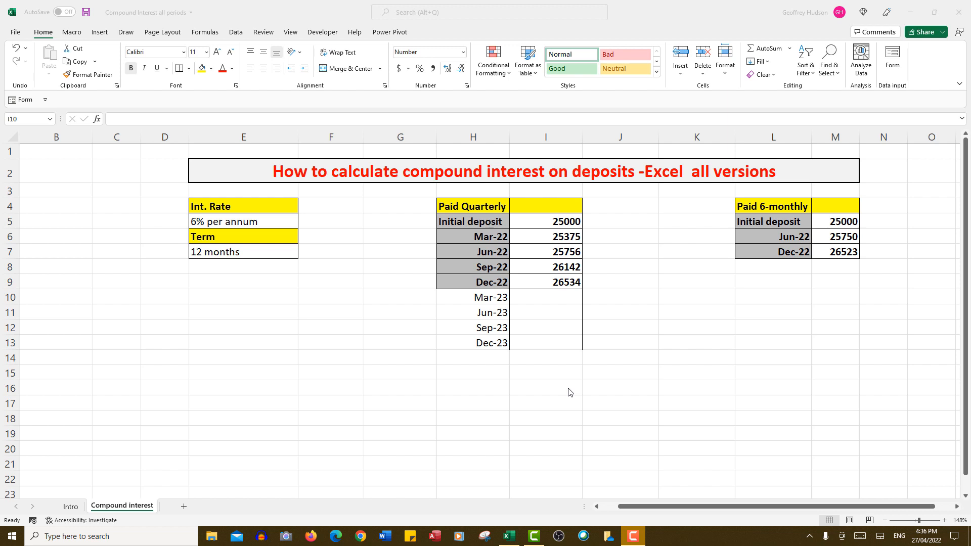
Enter 31534 as the Mar-23 balance in cell I10 of the Paid Quarterly table.
left_click(556, 296)
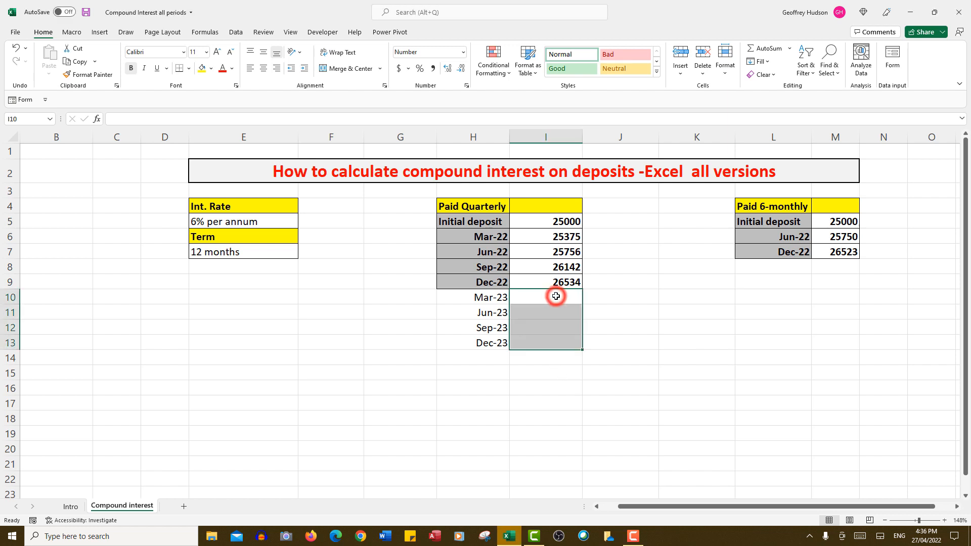
double_click(556, 296)
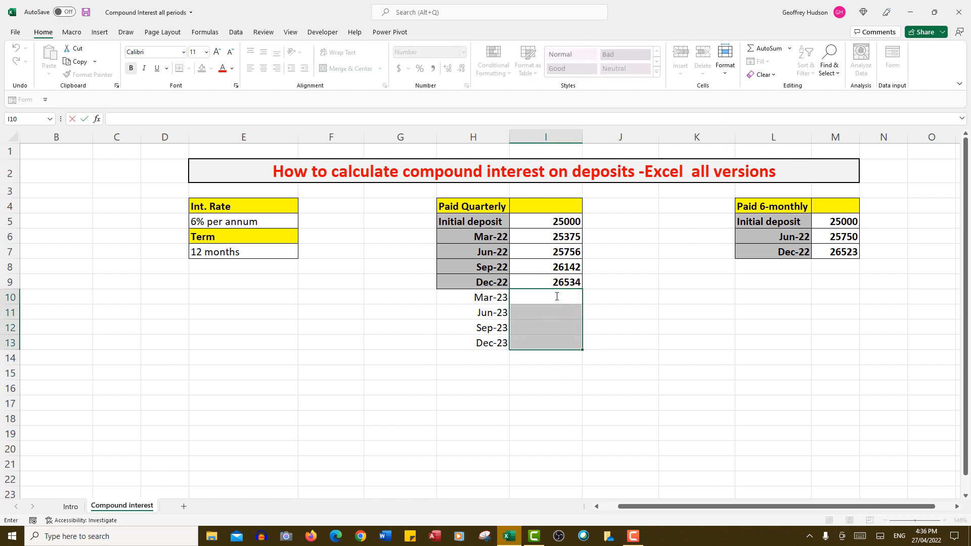
type("31534")
key("Return")
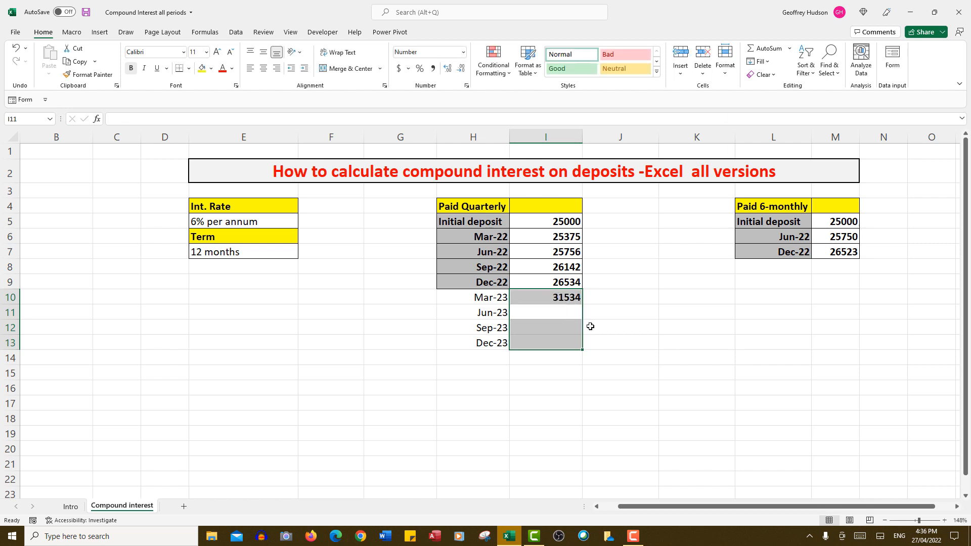
Extend the Mar-23 balance down through Dec-23 (I10:I13) as a growth series with step value 101.5%.
left_click(560, 296)
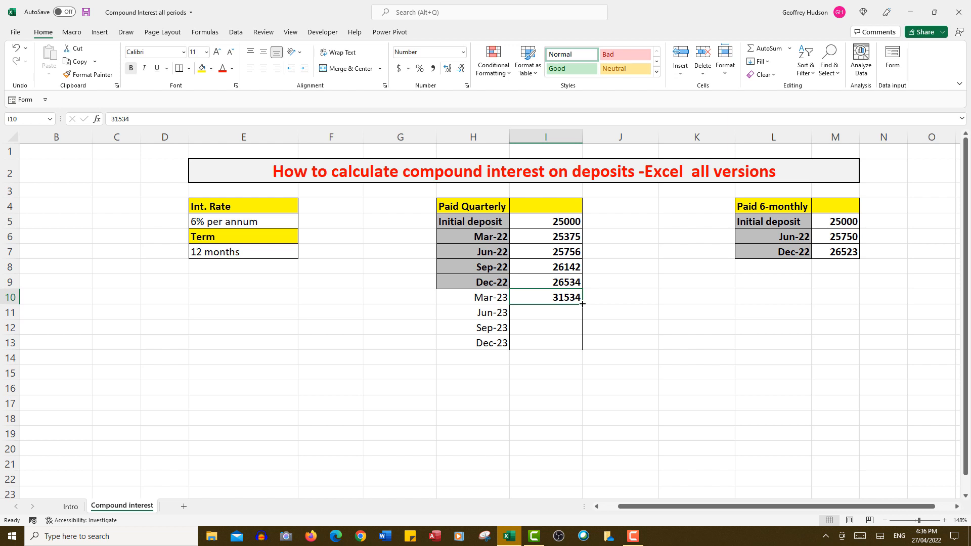
left_click_drag(582, 304, 581, 353)
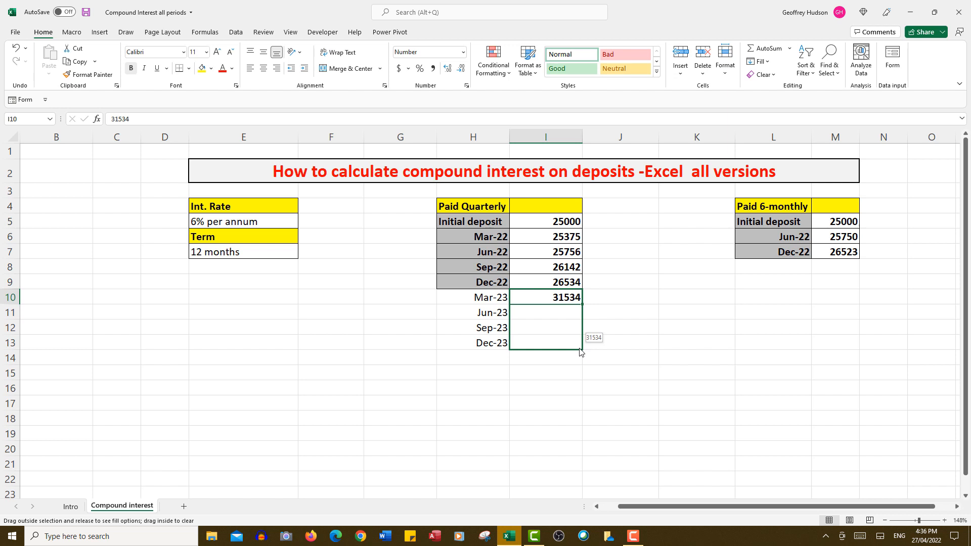
left_click_drag(581, 353, 581, 352)
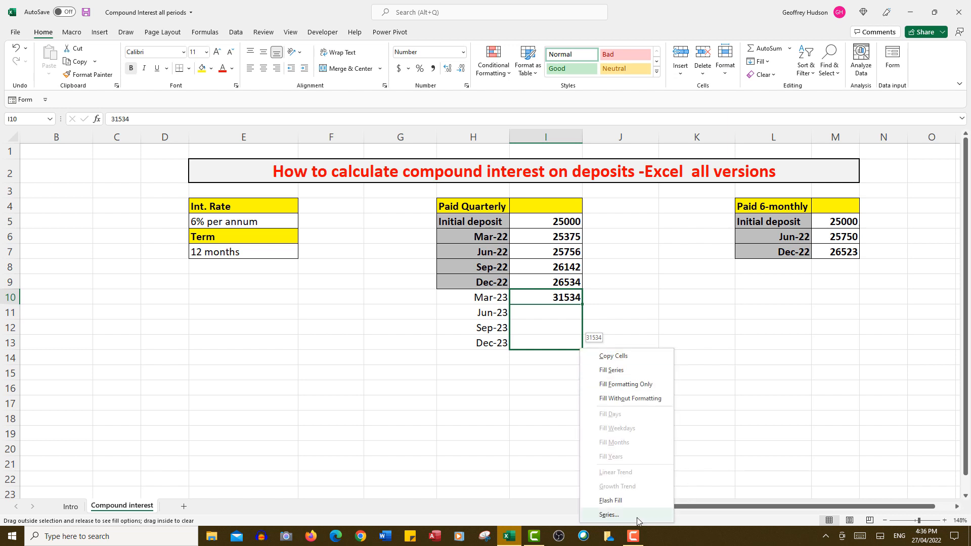
left_click(623, 516)
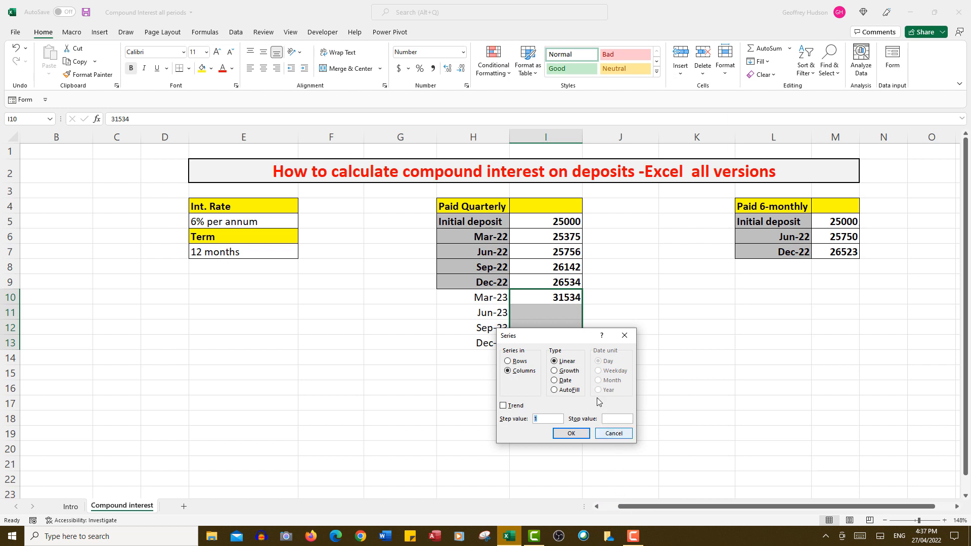
left_click(555, 372)
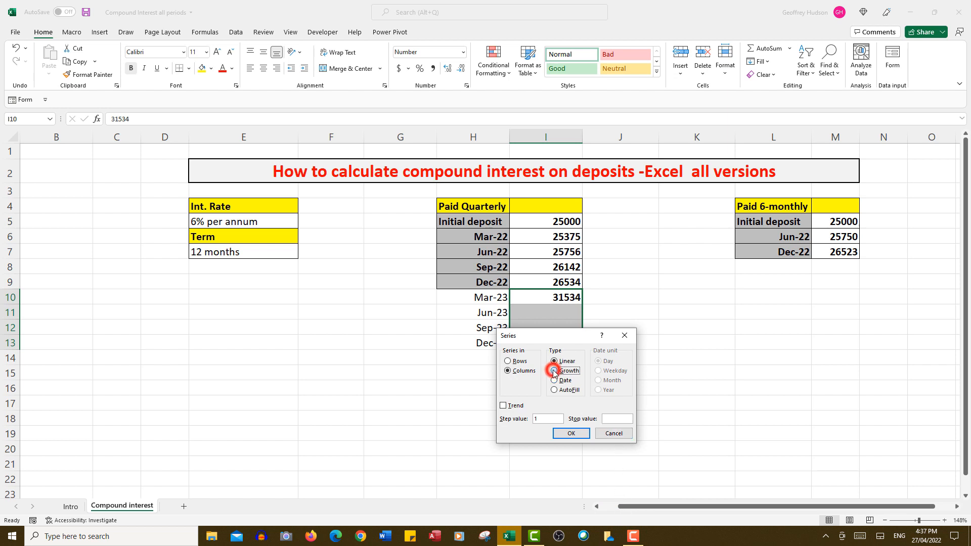
double_click(543, 420)
type("101.5")
type("%")
left_click(571, 434)
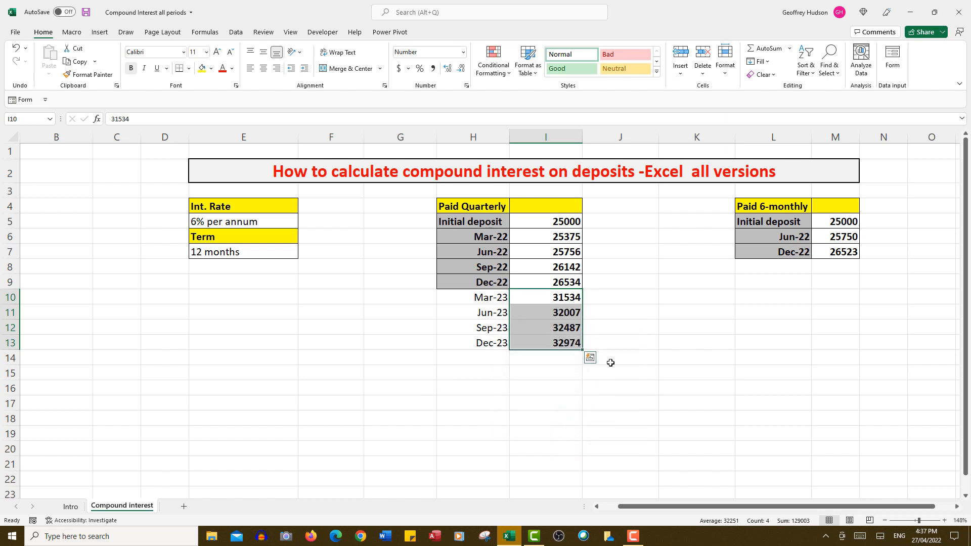